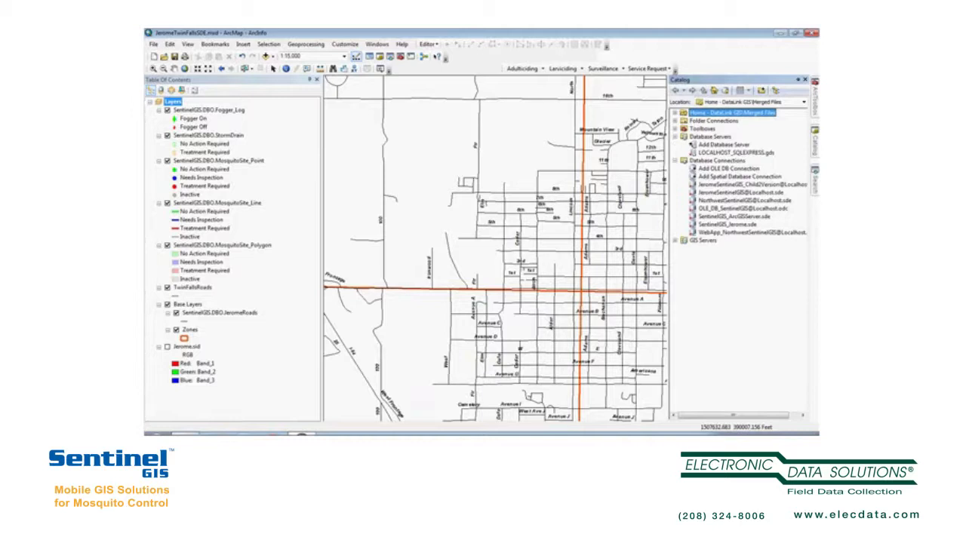
Start a new polygon feature class named NoSpray in the SentinelGIS geodatabase on the LOCALHOST_SQLEXPRESS database server.
click(736, 153)
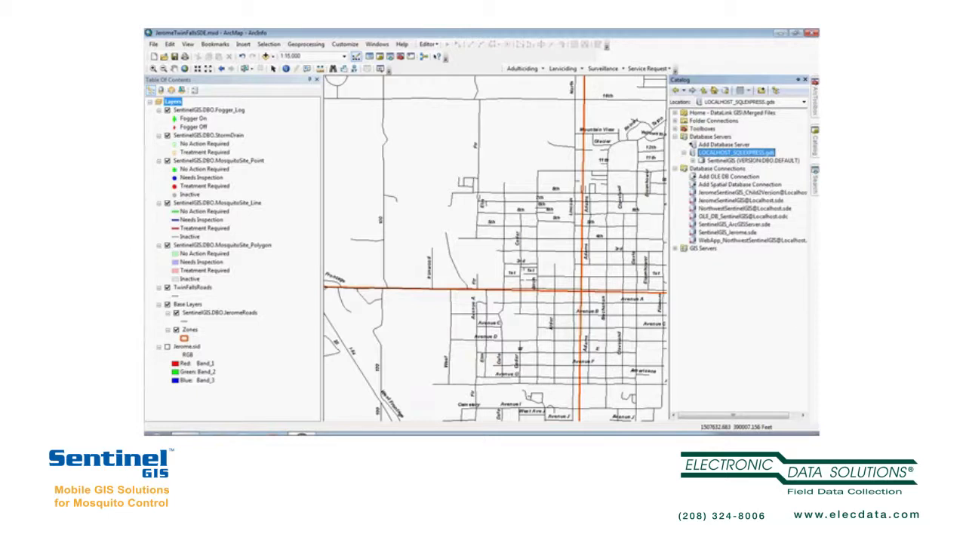
click(752, 161)
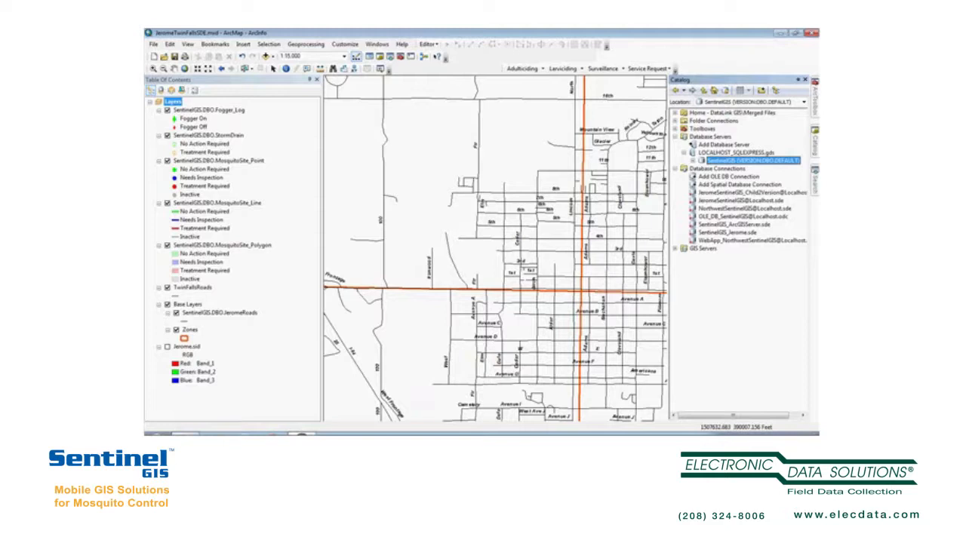
right_click(714, 162)
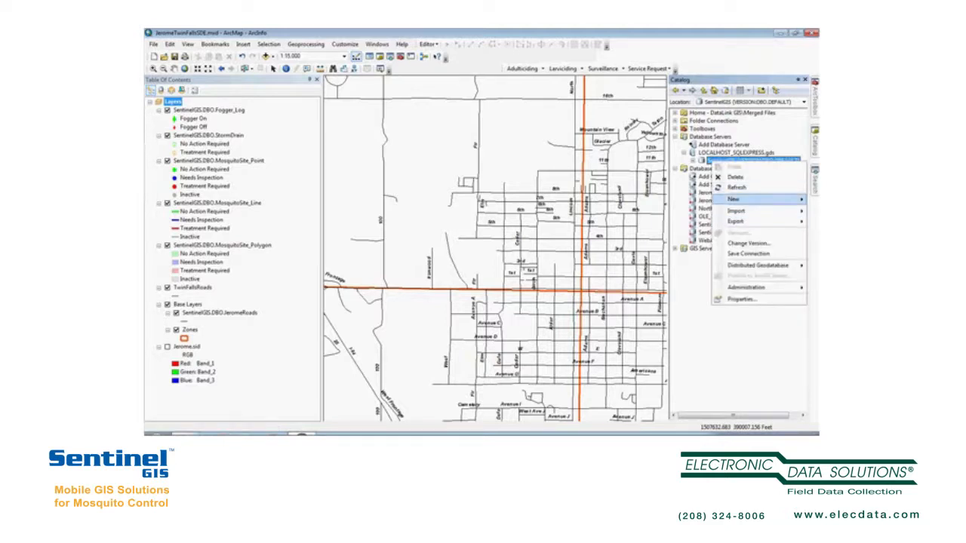
mouse_move(748, 199)
click(642, 211)
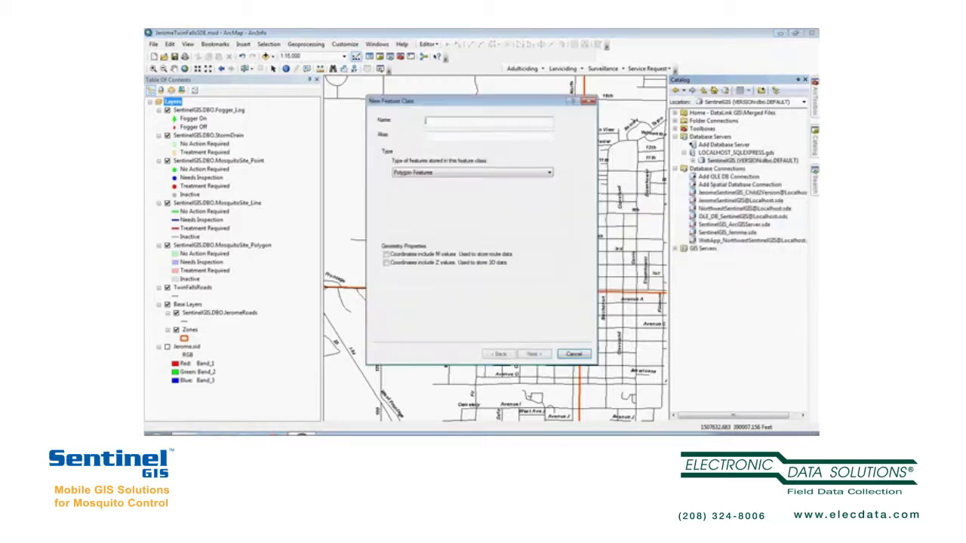
text(No)
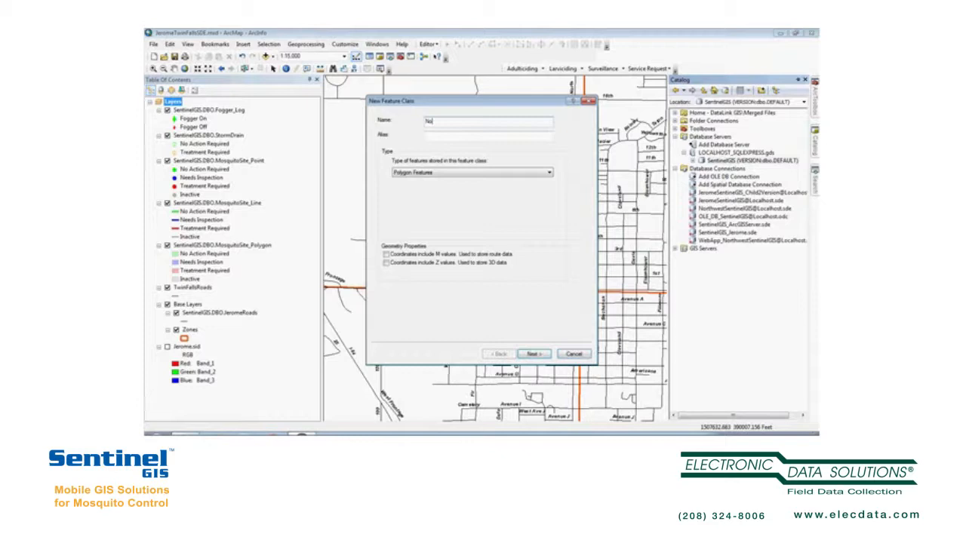
text(Spray)
key(Return)
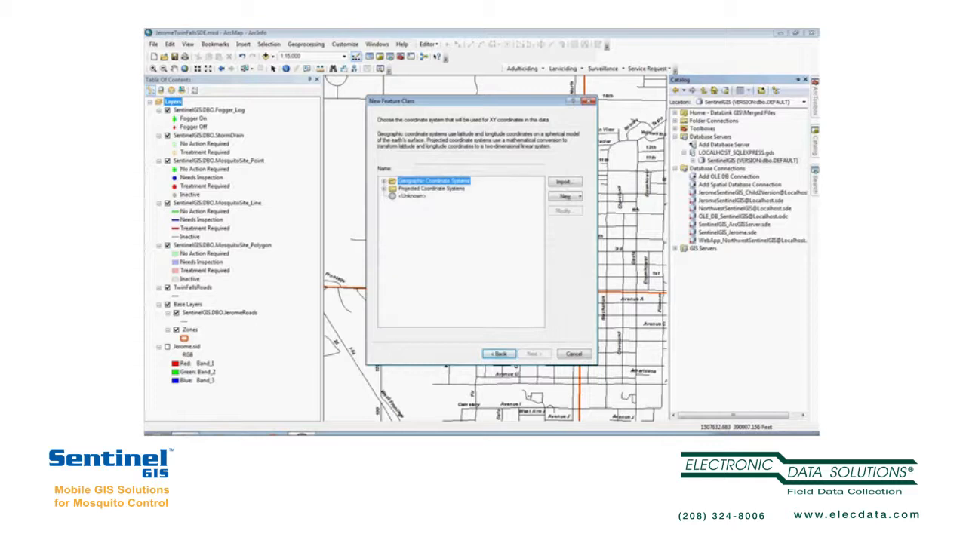
Import the NoSpray coordinate system from the SentinelGIS.DBO.Fogger_Log feature class on the database server.
click(565, 182)
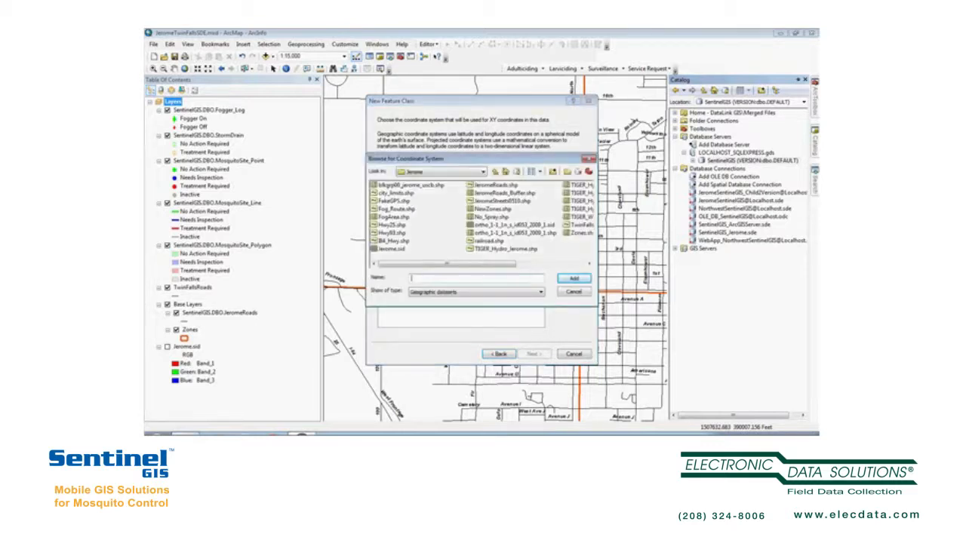
click(483, 172)
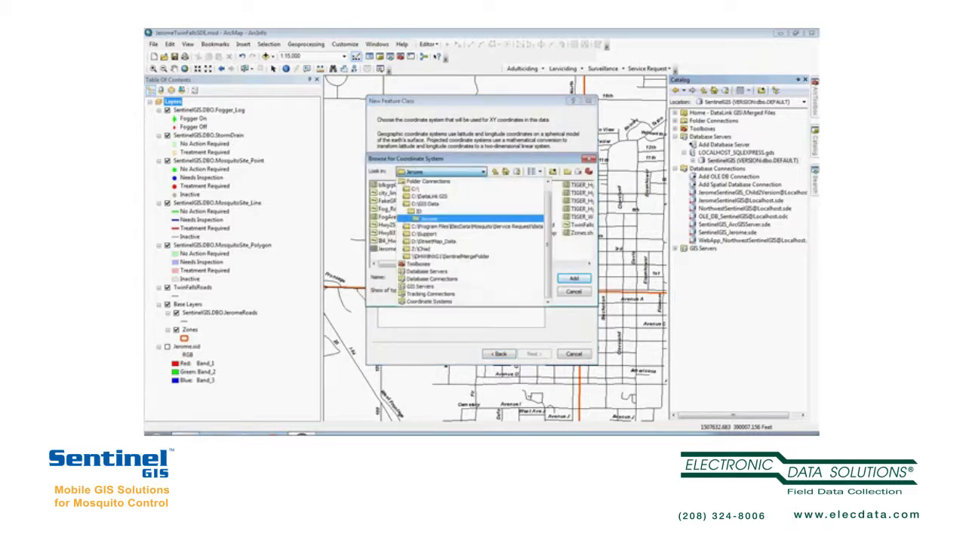
click(427, 272)
double_click(415, 185)
double_click(424, 184)
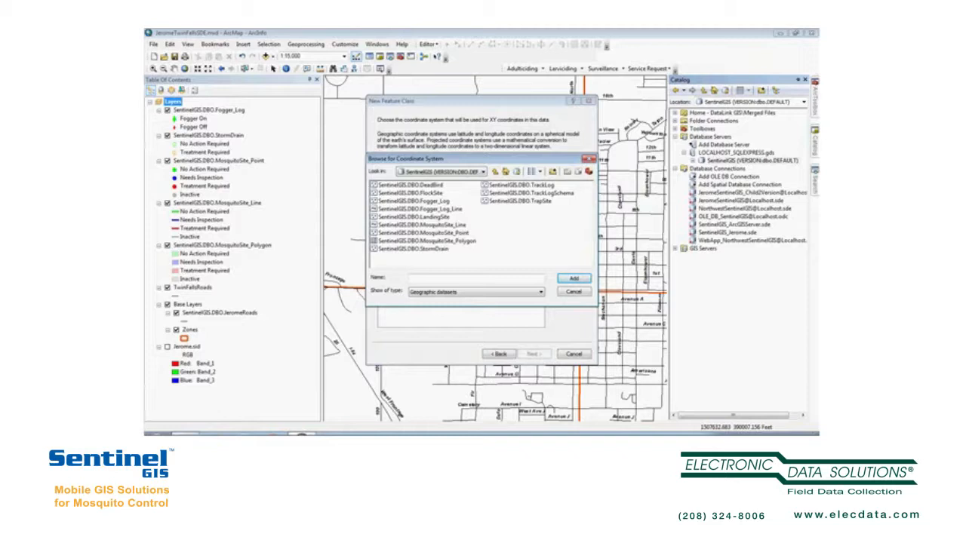
click(414, 201)
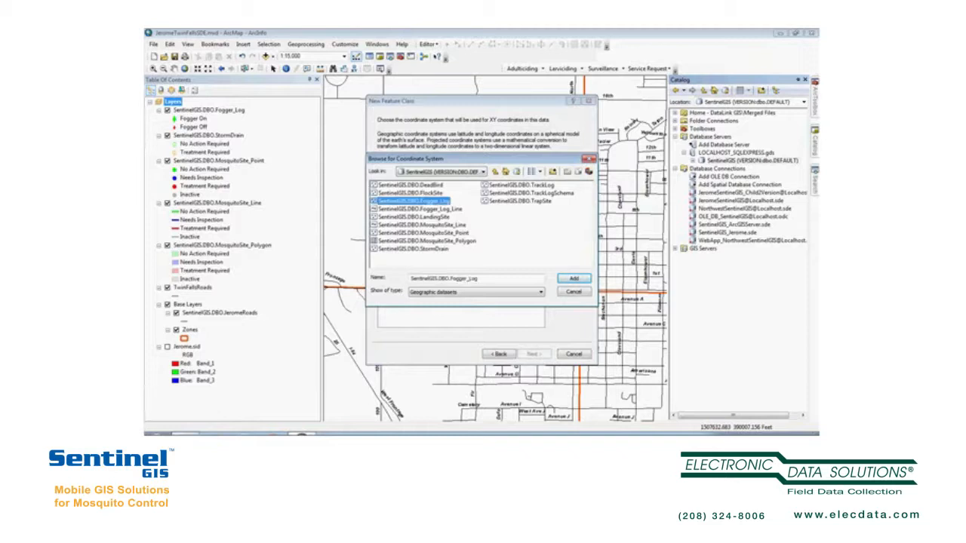
click(574, 278)
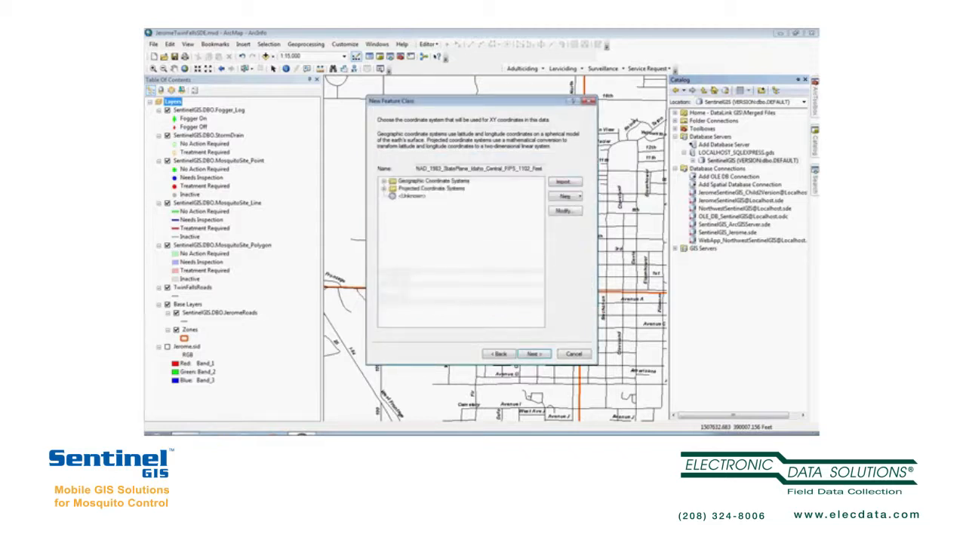
drag(442, 168, 543, 168)
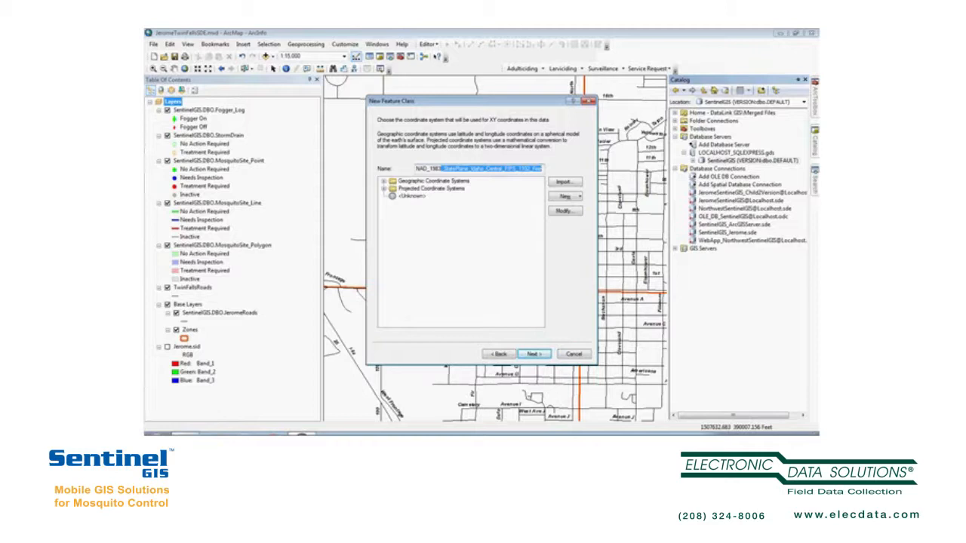
Accept the default XY tolerance and the default database storage configuration for NoSpray.
click(533, 354)
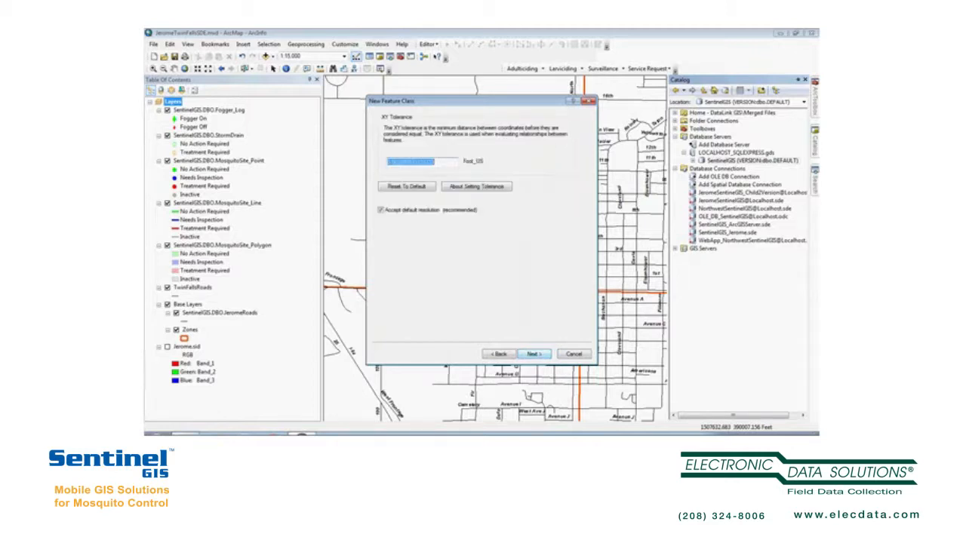
click(534, 354)
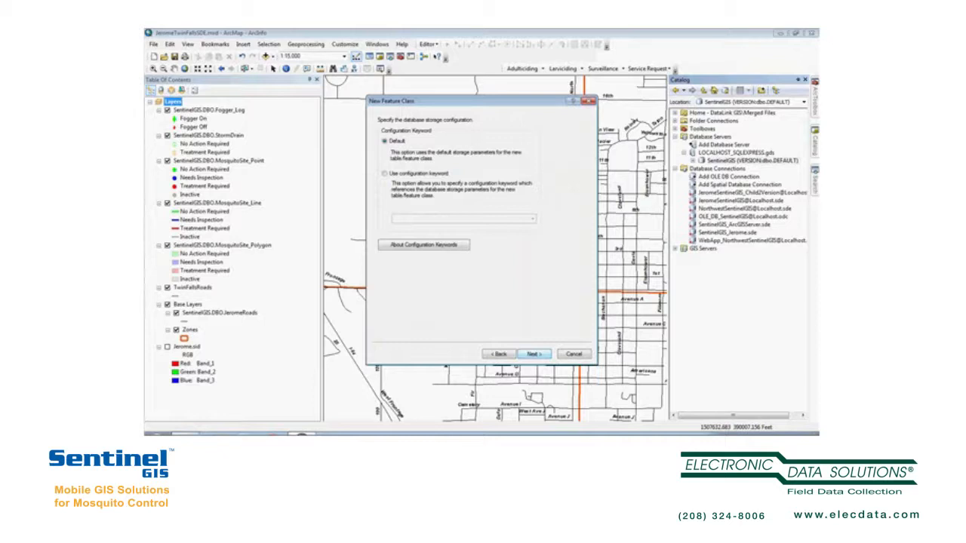
click(533, 354)
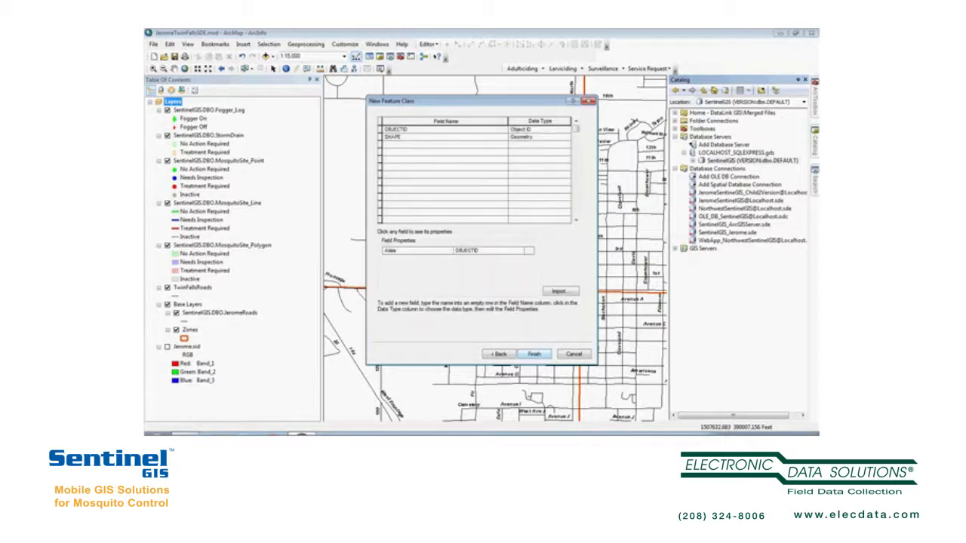
Add the text fields Type and Comments and the date field DateAdded, and finish creating the NoSpray feature class.
click(445, 145)
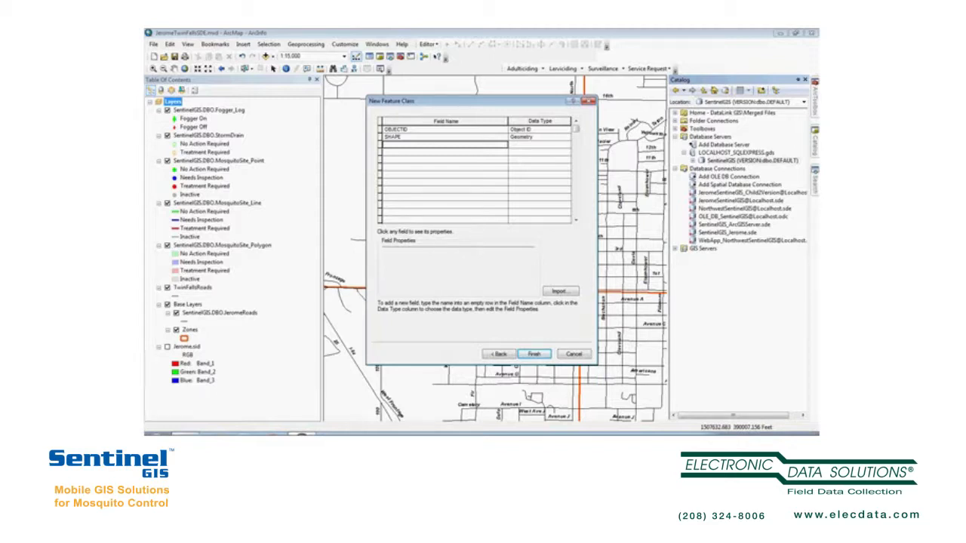
text(Type)
key(Tab)
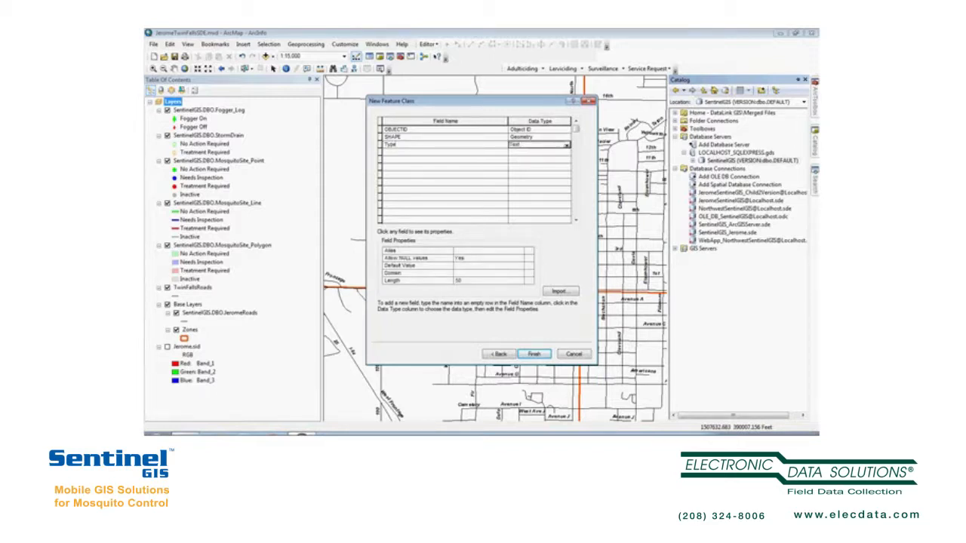
key(Tab)
text(Comments)
key(Tab)
key(Tab)
text(DateAdded)
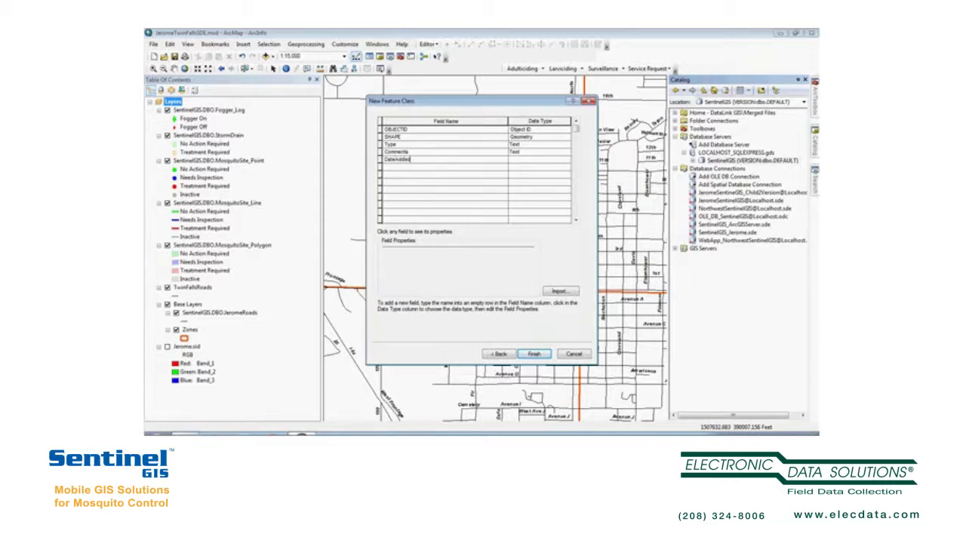
key(Tab)
key(d)
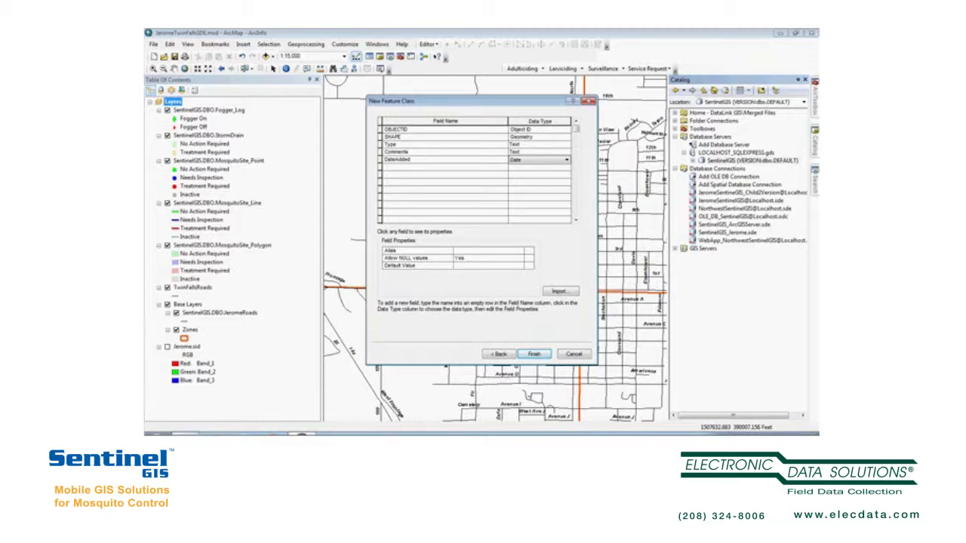
click(534, 354)
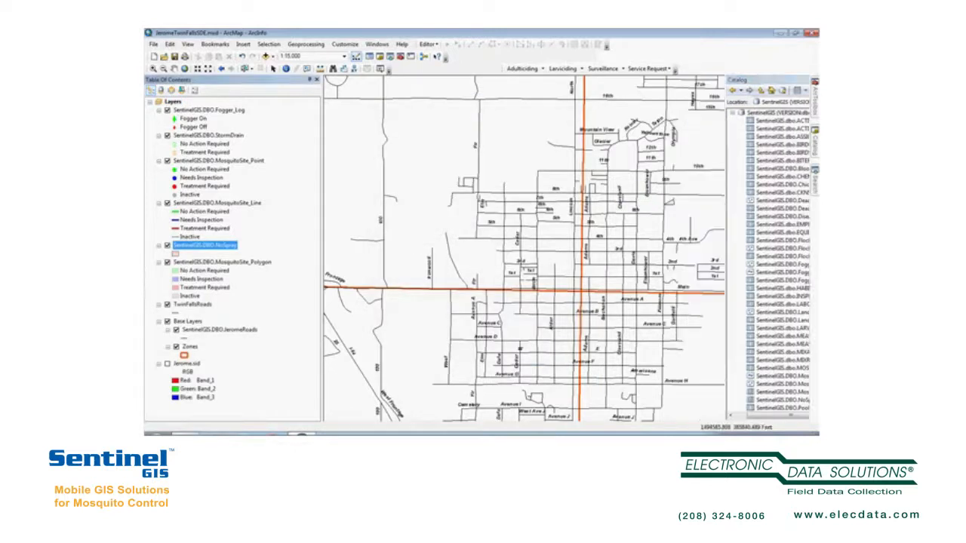
Change the NoSpray layer's symbol fill color to yellow.
click(176, 254)
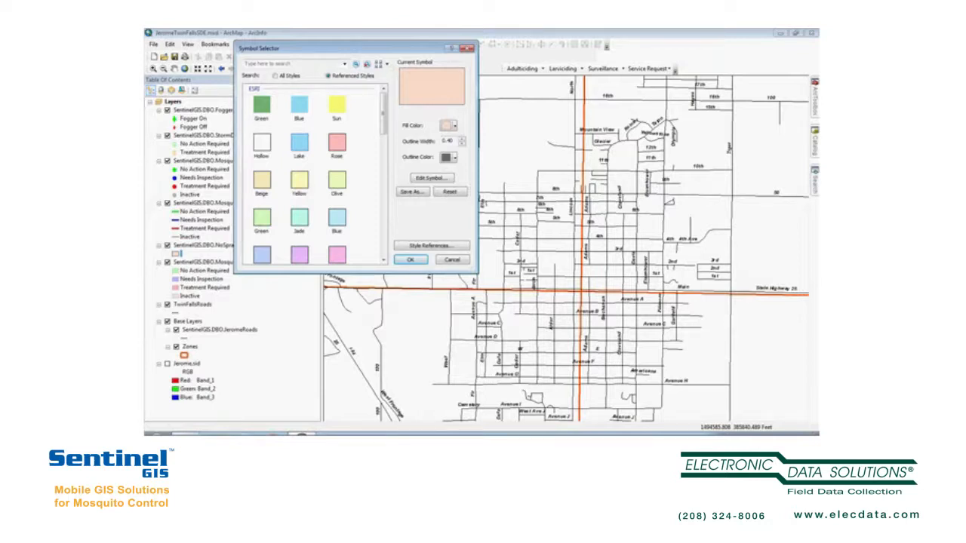
click(453, 126)
click(478, 168)
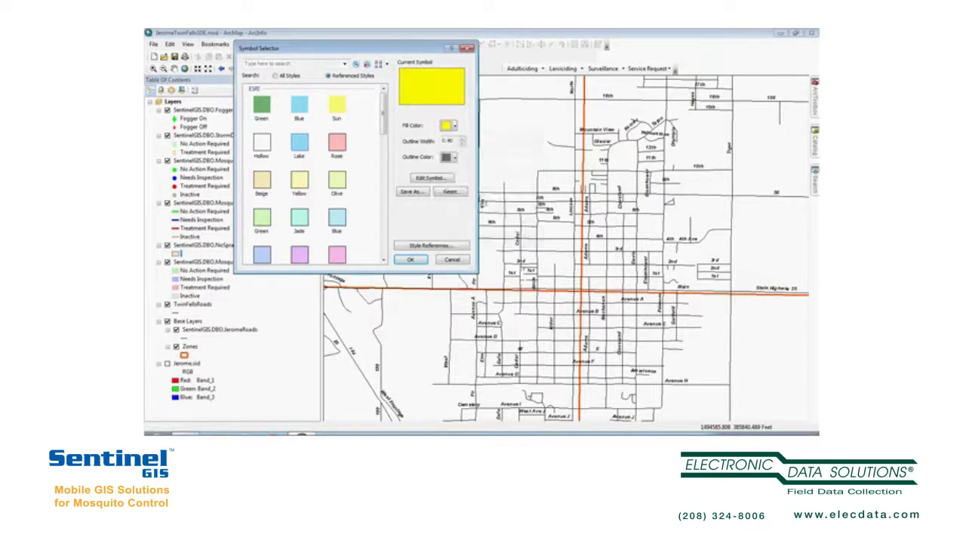
click(410, 260)
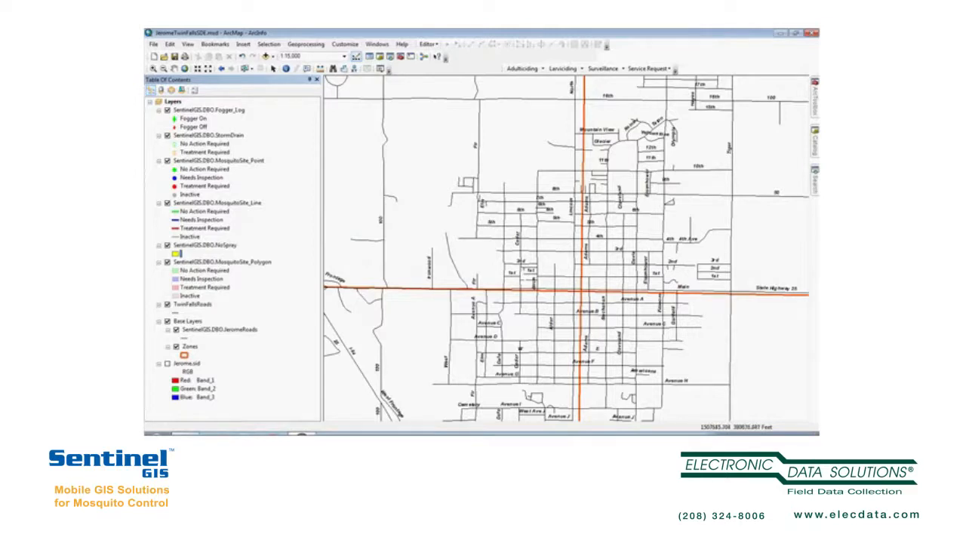
Start a new feature class named SprayRoute in the SentinelGIS geodatabase, with Line Features as its type.
click(815, 142)
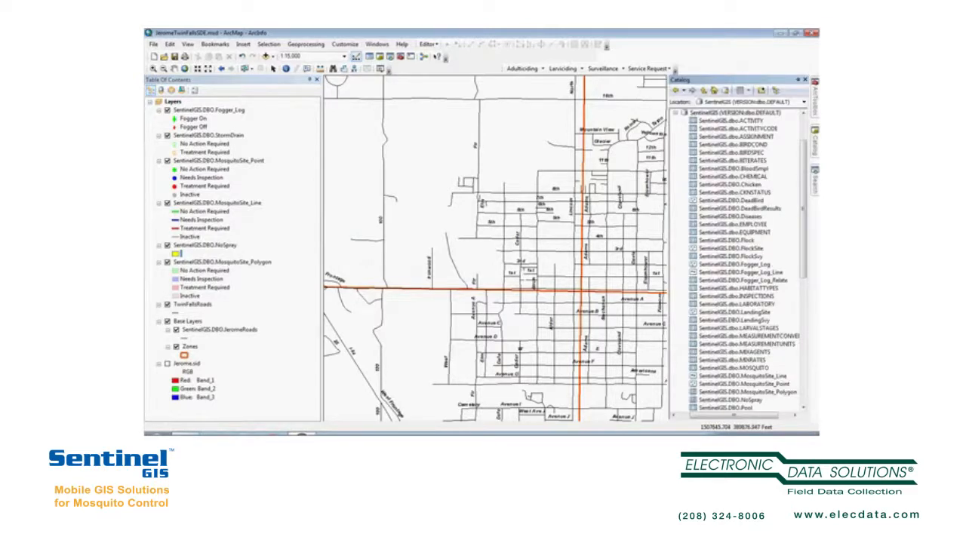
right_click(726, 113)
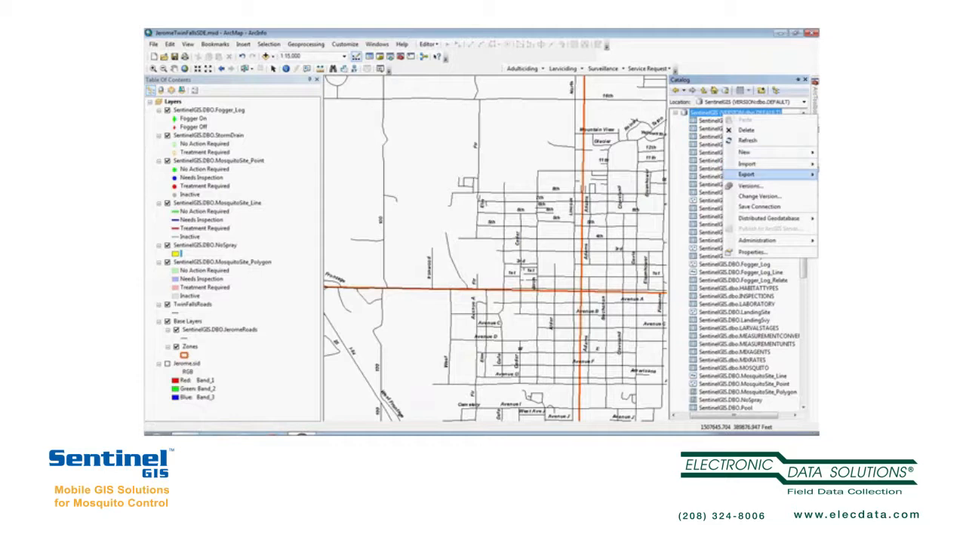
mouse_move(755, 153)
click(649, 163)
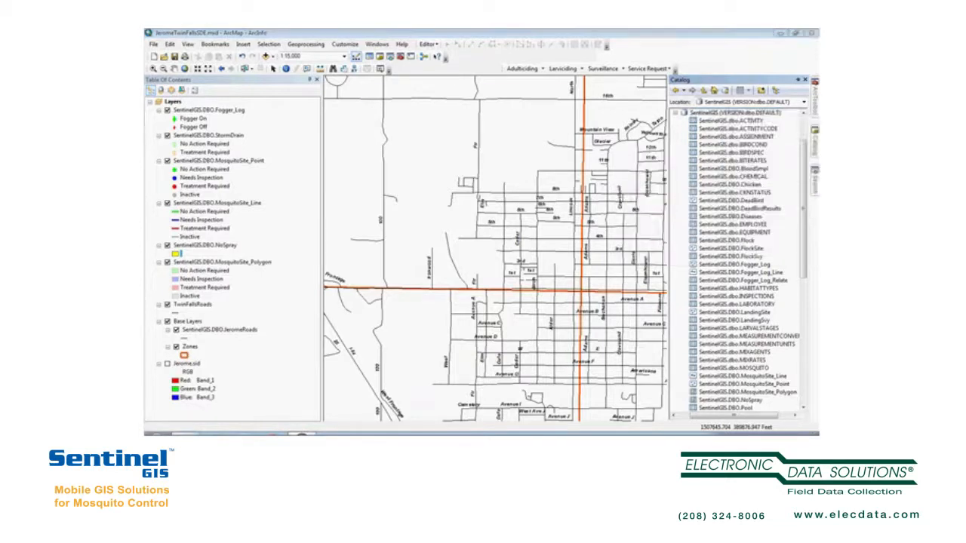
text(SprayFoute)
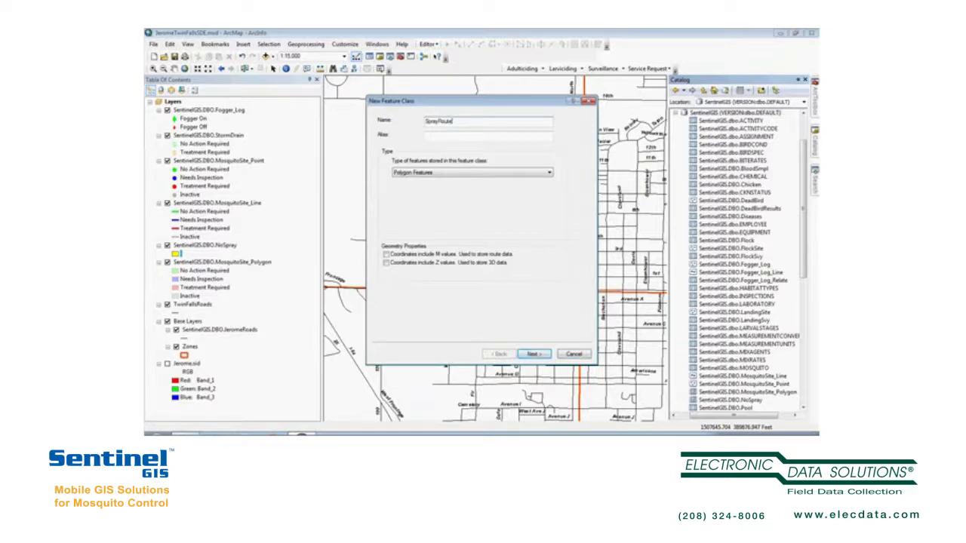
click(550, 173)
click(453, 187)
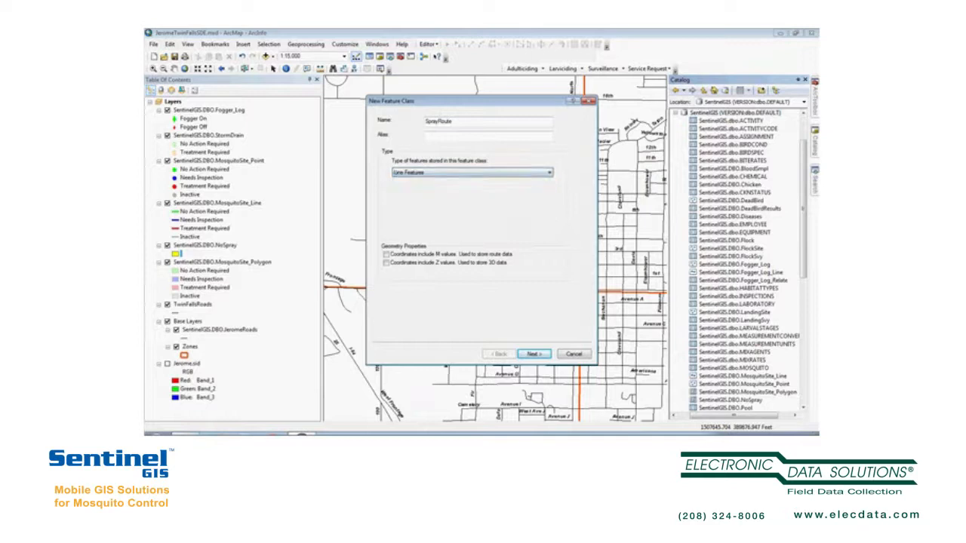
click(534, 354)
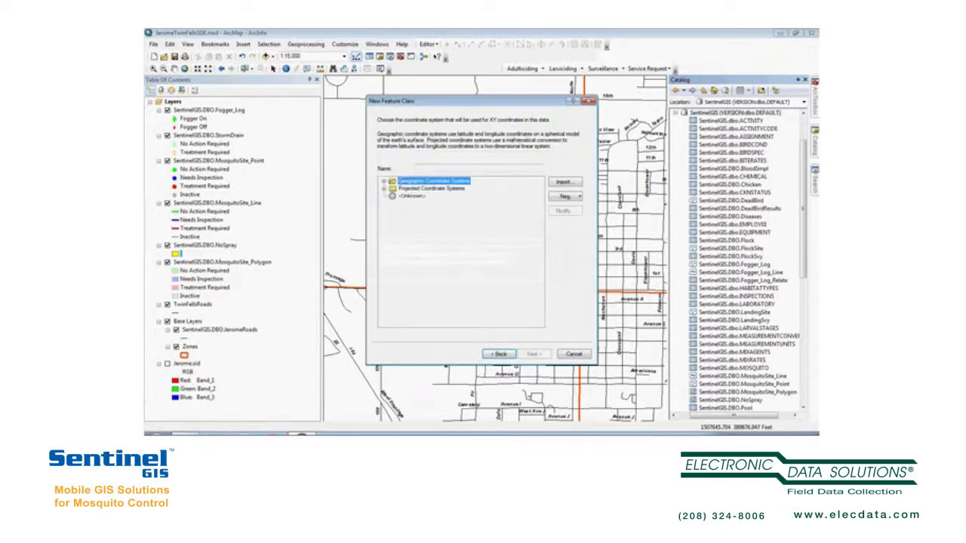
Import the SprayRoute coordinate system from the SentinelGIS.DBO.Fogger_Log feature class.
click(565, 182)
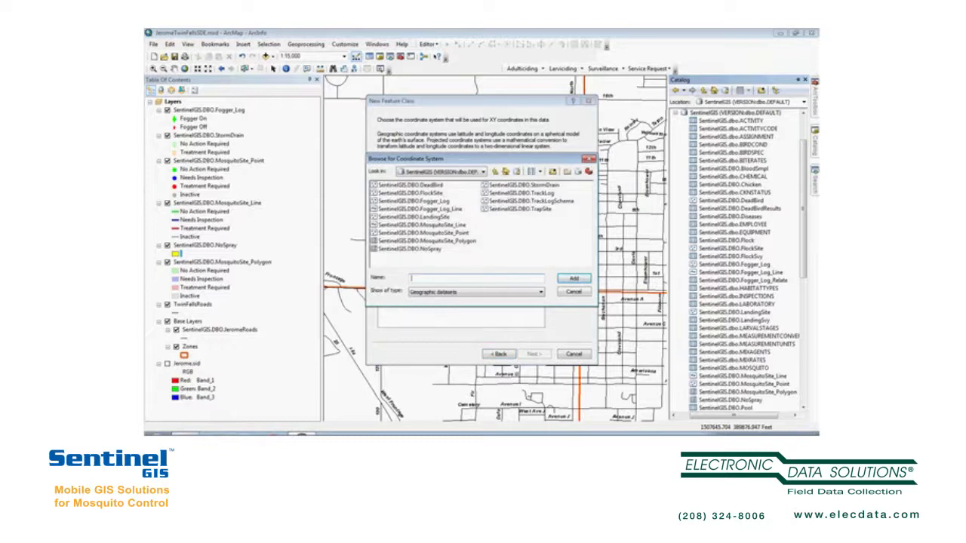
click(414, 201)
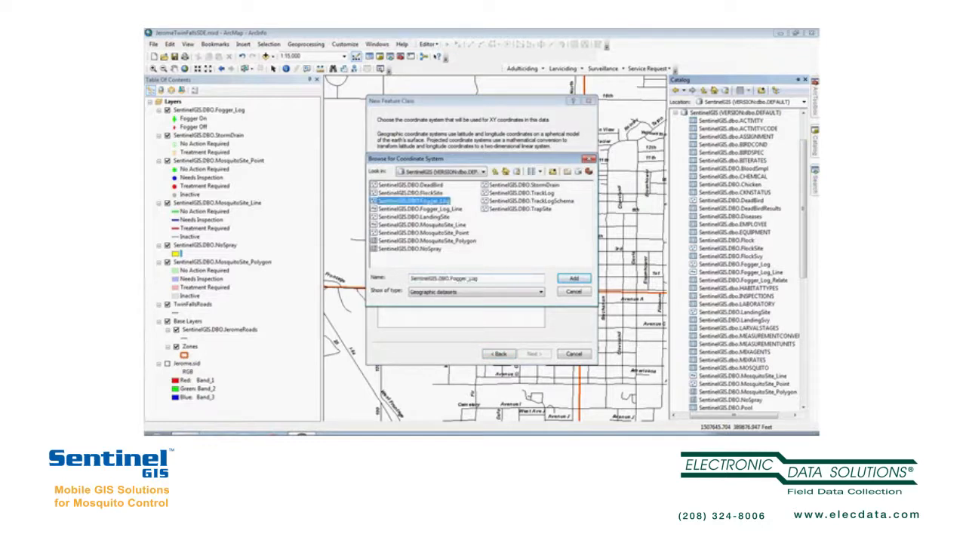
click(574, 278)
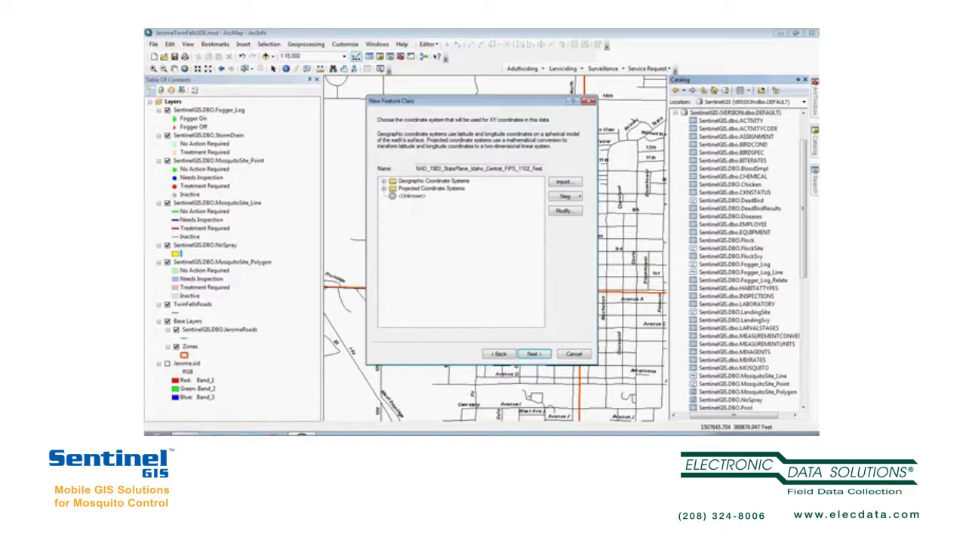
Accept the default XY tolerance and the default database storage configuration for SprayRoute.
click(533, 354)
click(534, 354)
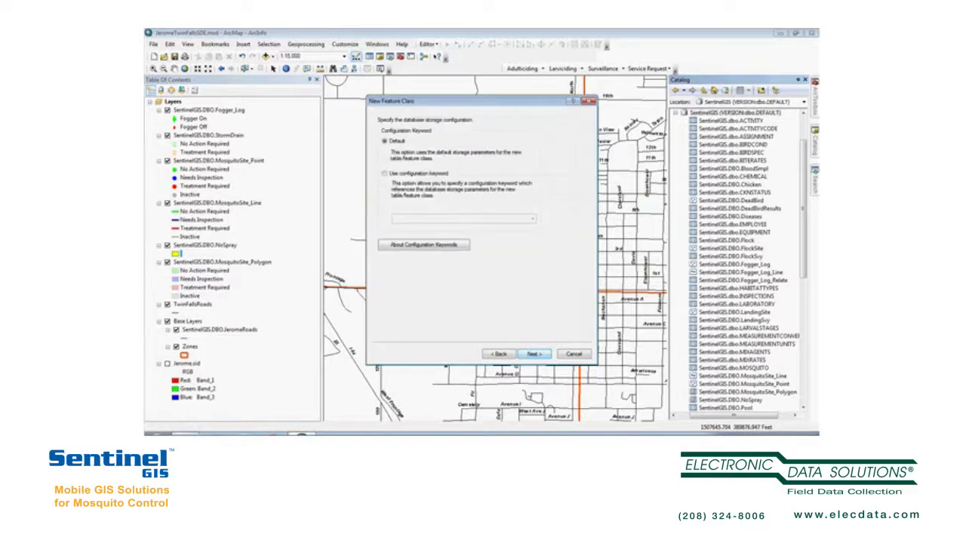
click(533, 354)
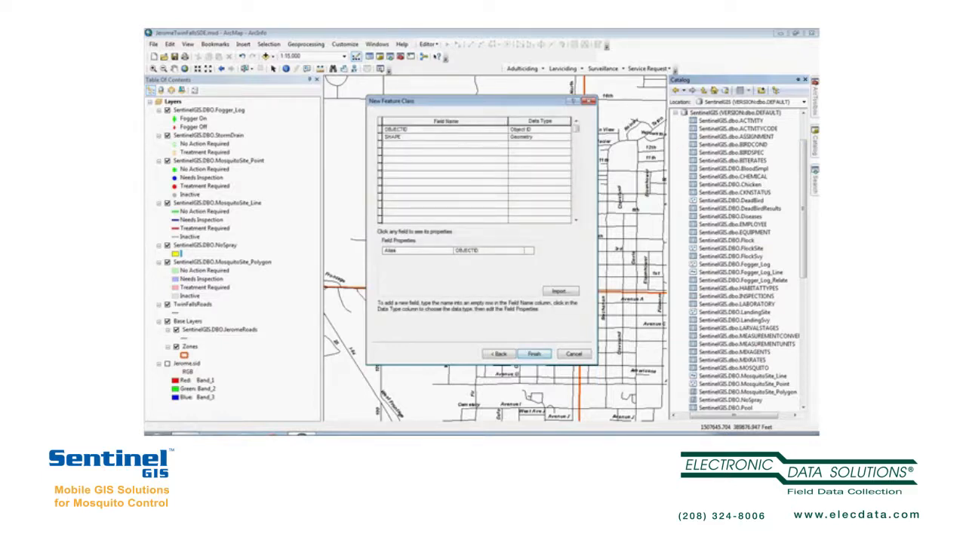
Add a Text field named RouteName with a length of 35 to SprayRoute and finish creating the feature class.
click(444, 145)
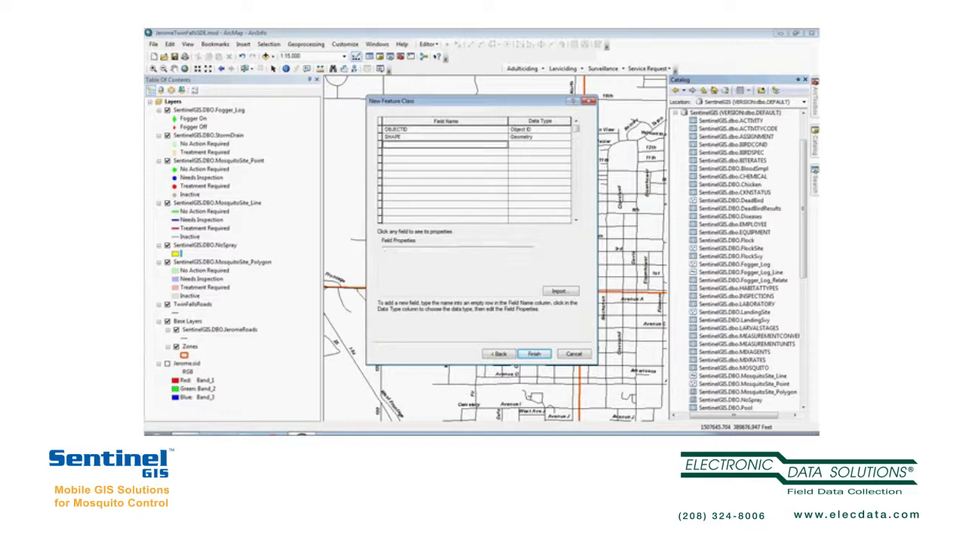
text(RouteName)
key(Tab)
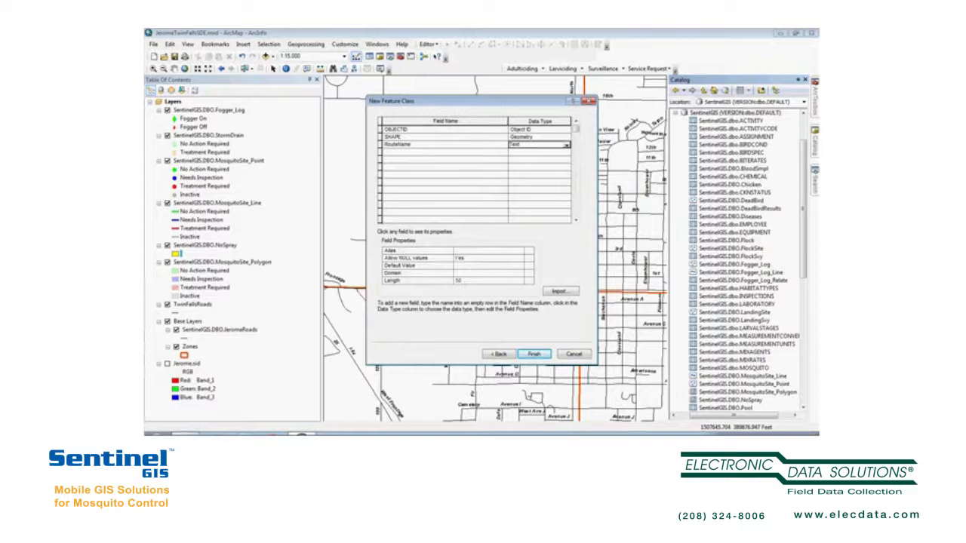
click(487, 281)
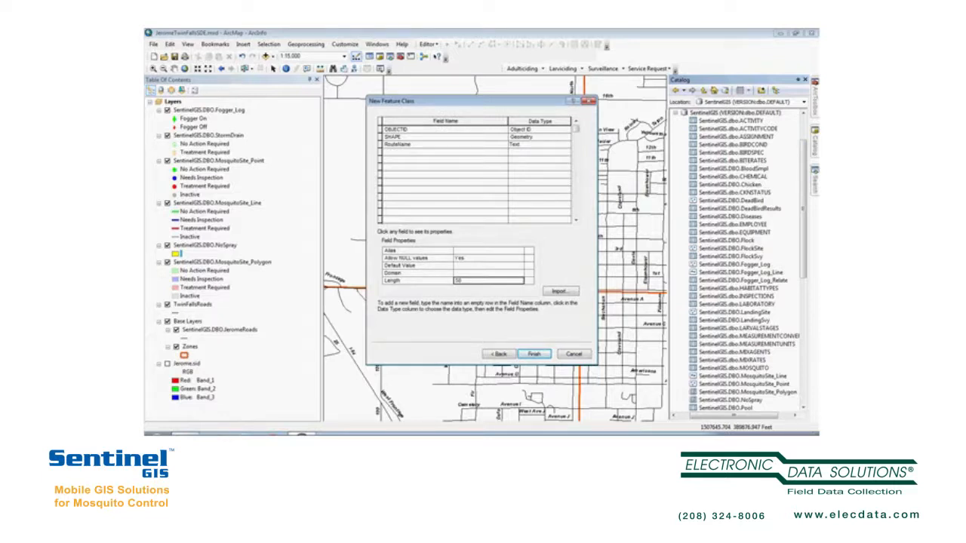
text(35)
click(534, 354)
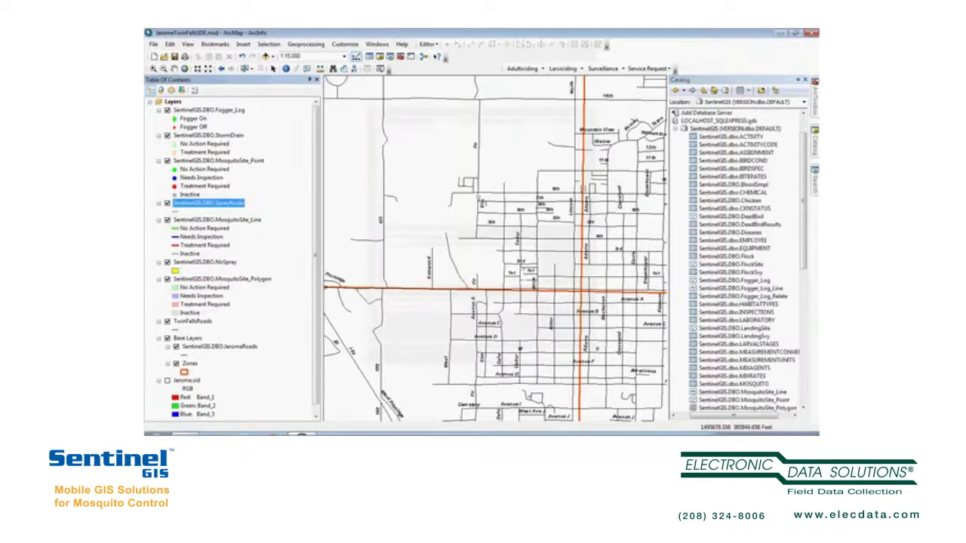
Give the SprayRoute layer the Freeway, Under Construction line symbol in orange, and save the map document.
click(181, 212)
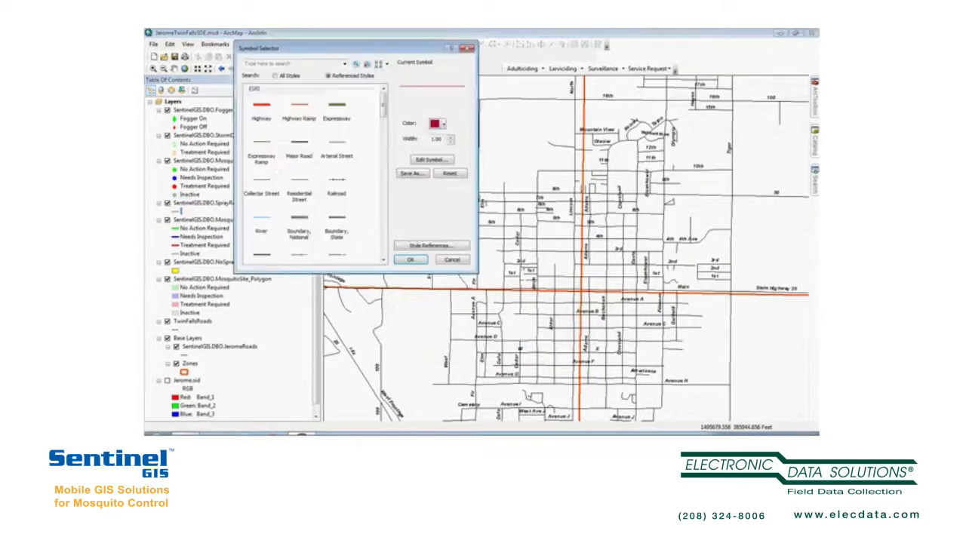
scroll(314, 174, down, 3)
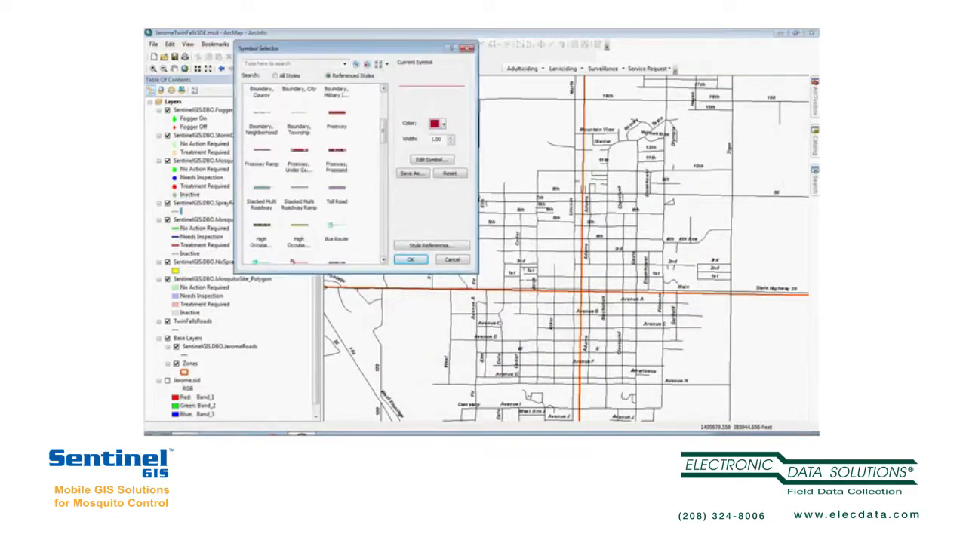
click(299, 167)
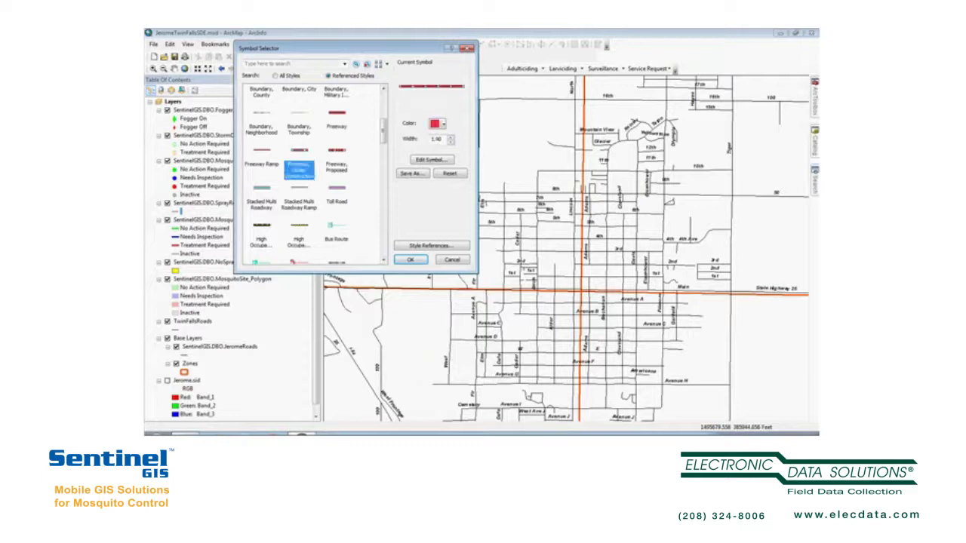
click(443, 123)
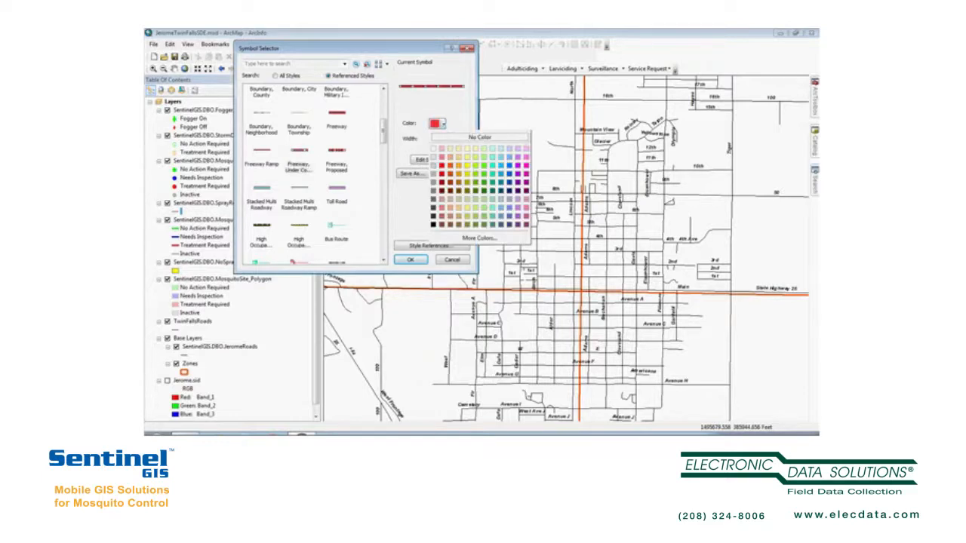
click(459, 165)
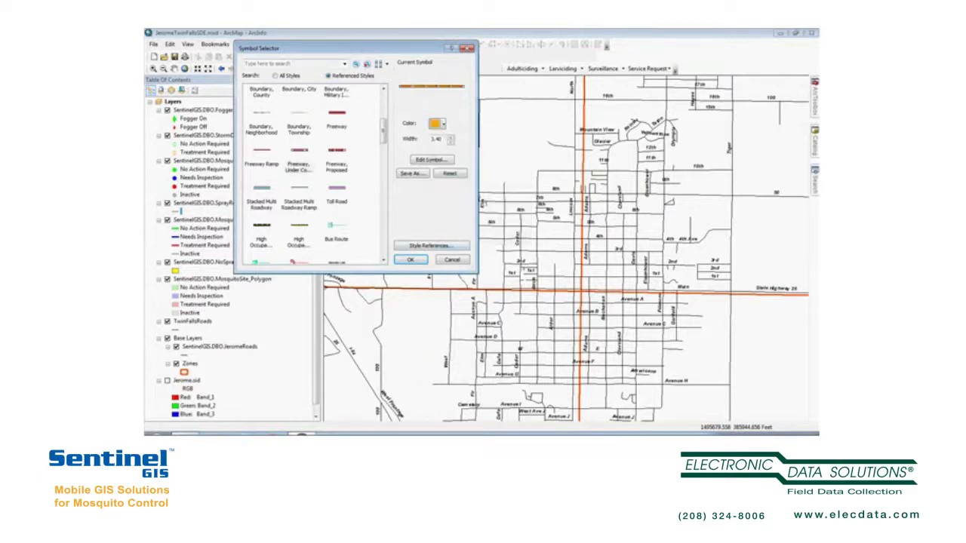
key(Return)
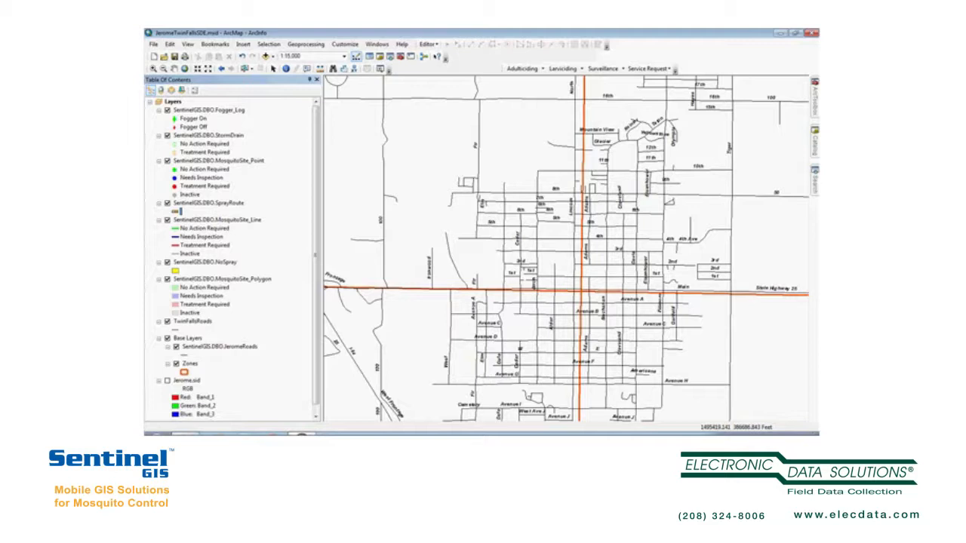
click(175, 56)
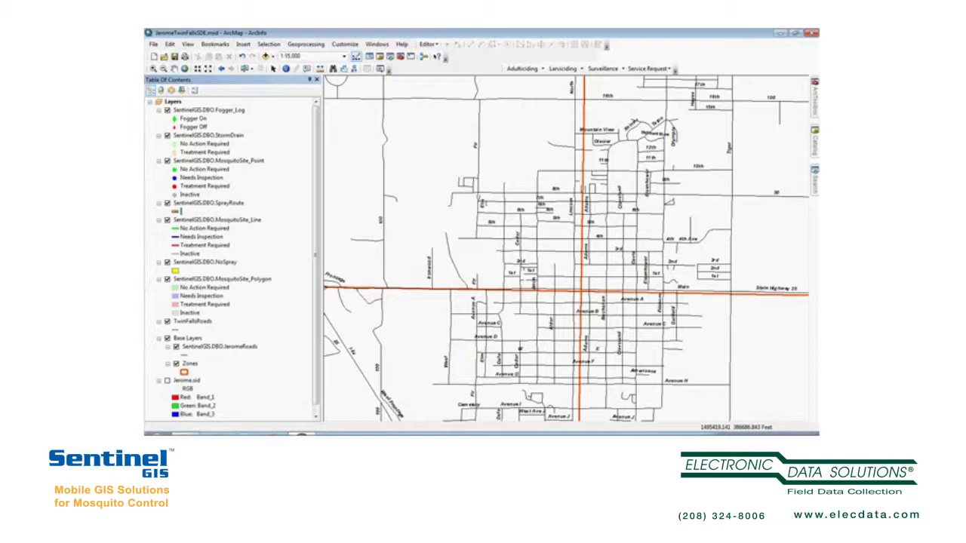